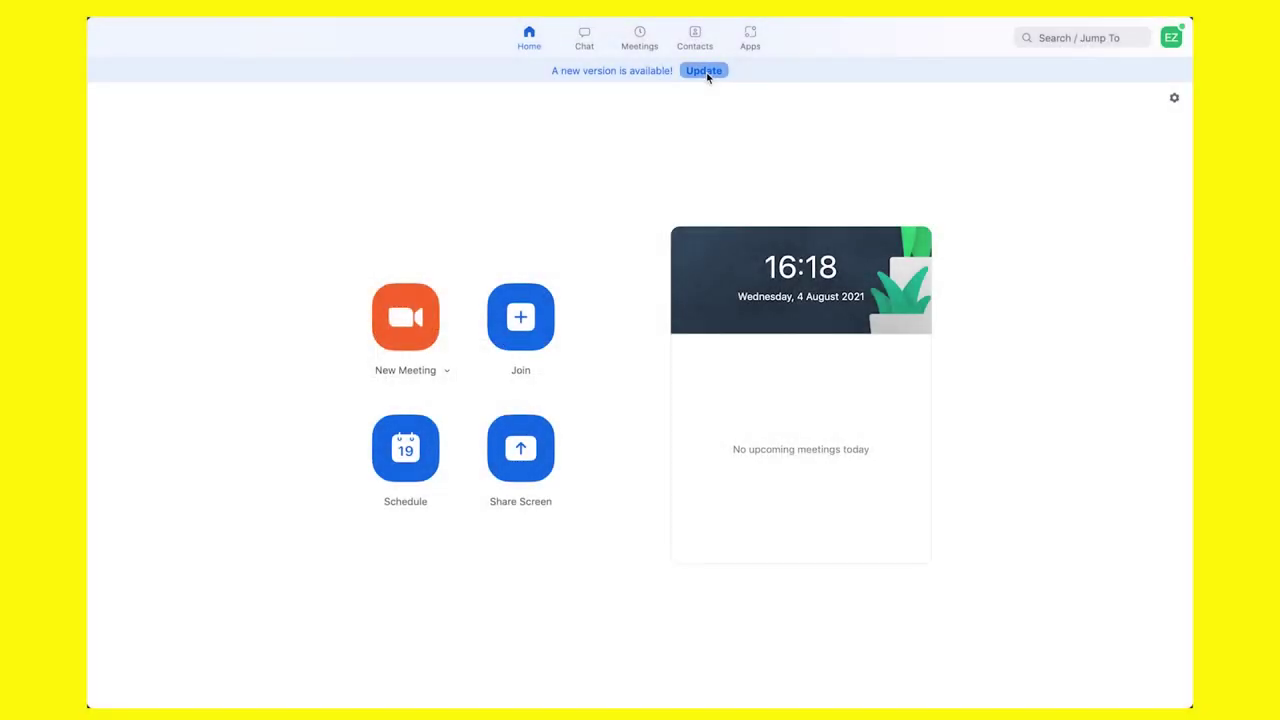
Download and install the Zoom 5.7.4 update
{"action": "left_click", "coordinate": [707, 74]}
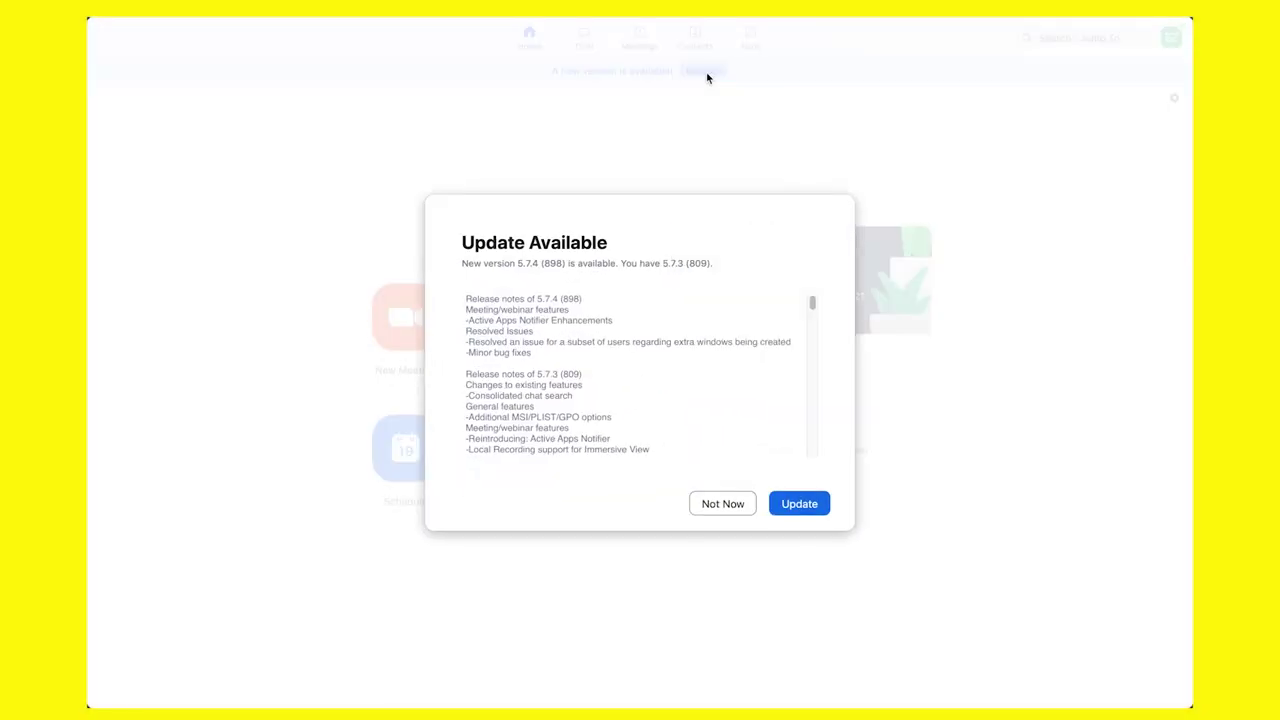
{"action": "scroll", "coordinate": [760, 400], "scroll_direction": "down", "scroll_amount": 5}
{"action": "left_click", "coordinate": [800, 504]}
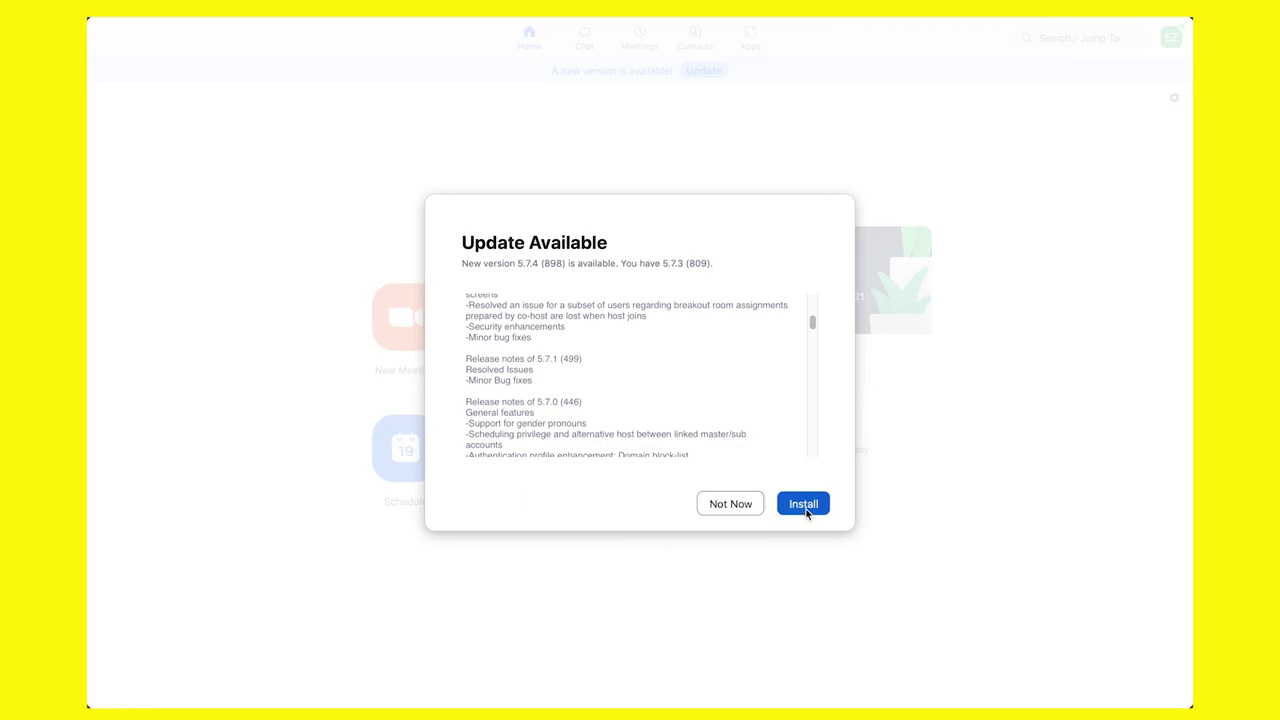
{"action": "left_click", "coordinate": [803, 504]}
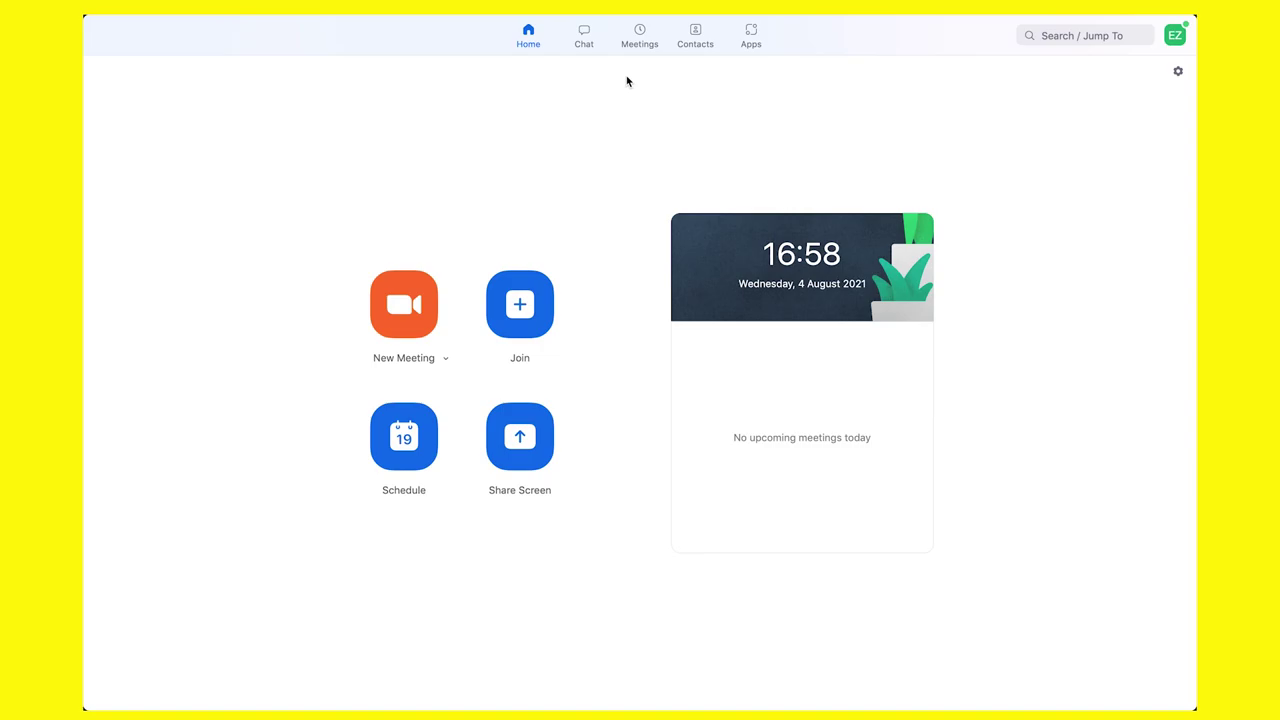
Add the Timer app from Apps > Discover and authorize it back into Zoom
{"action": "left_click", "coordinate": [752, 38]}
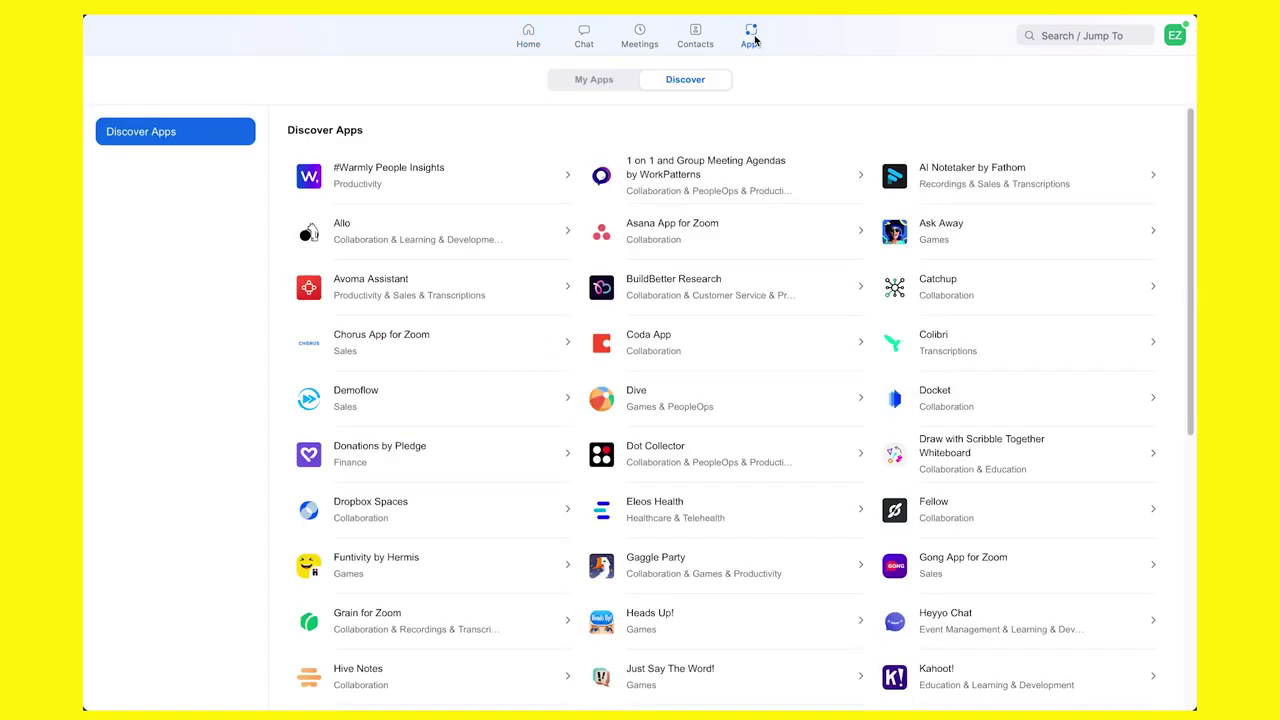
{"action": "scroll", "coordinate": [732, 310], "scroll_direction": "down", "scroll_amount": 8}
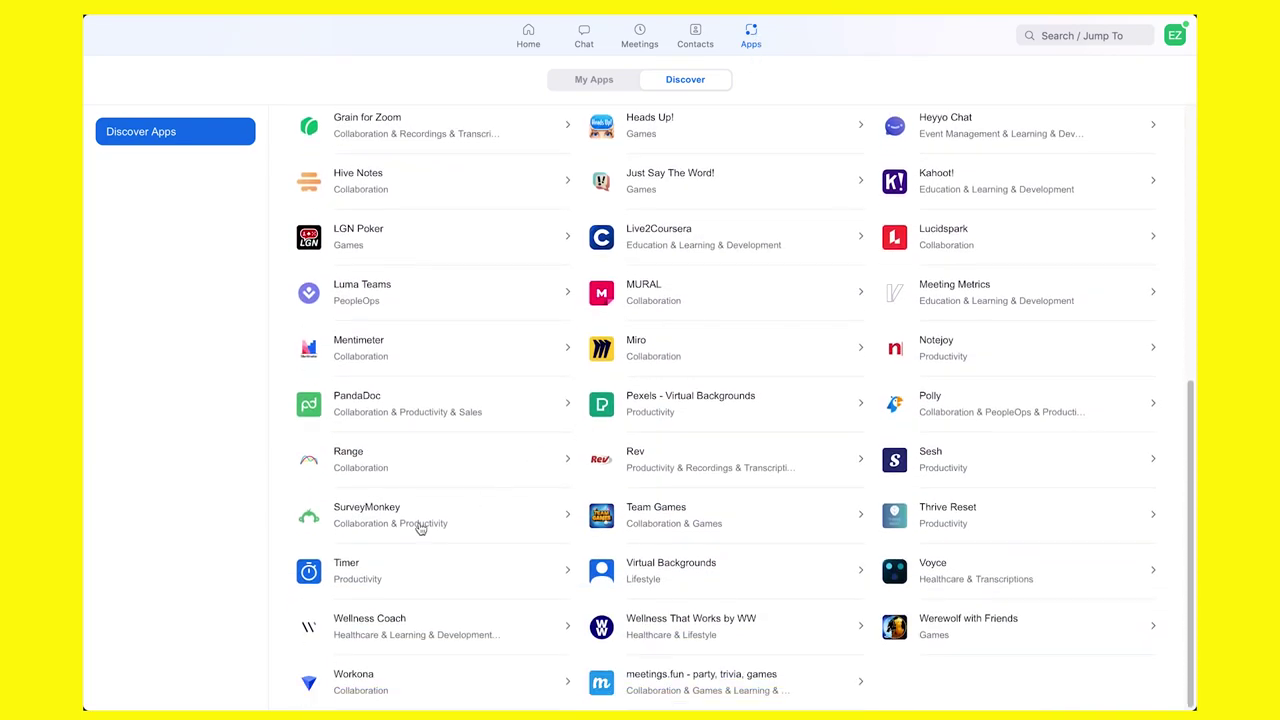
{"action": "left_click", "coordinate": [357, 570]}
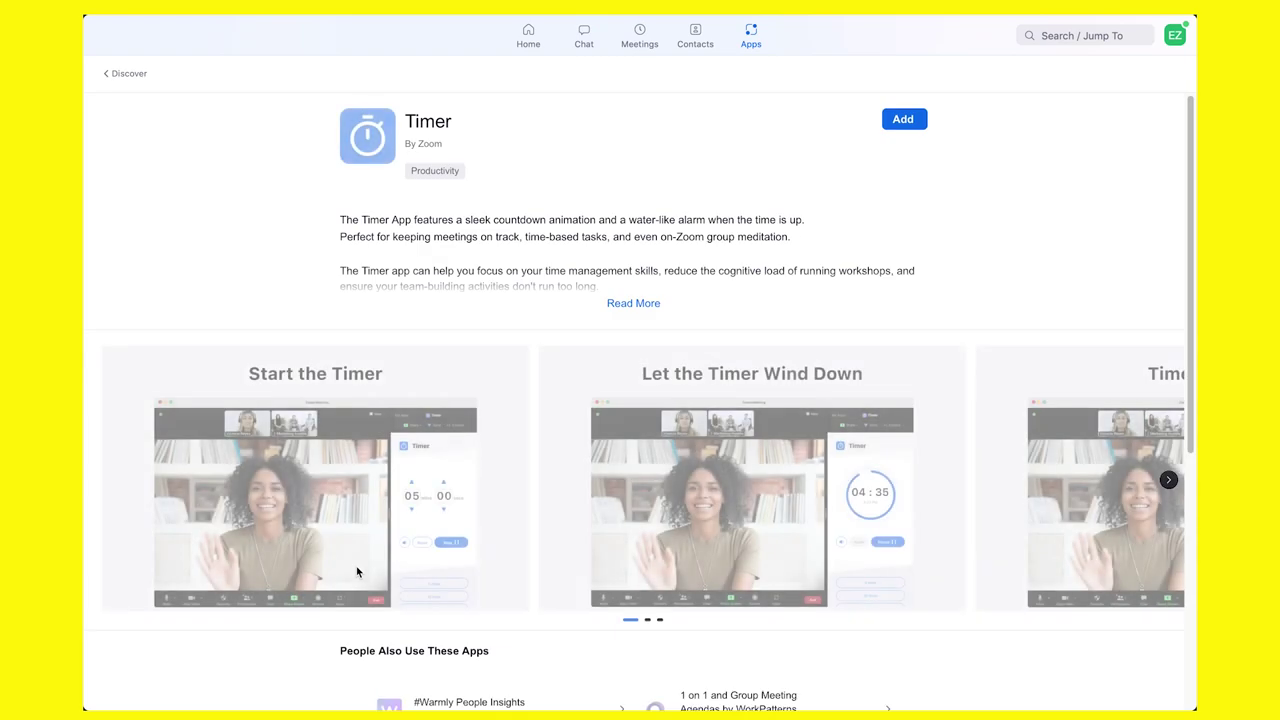
{"action": "left_click", "coordinate": [903, 119]}
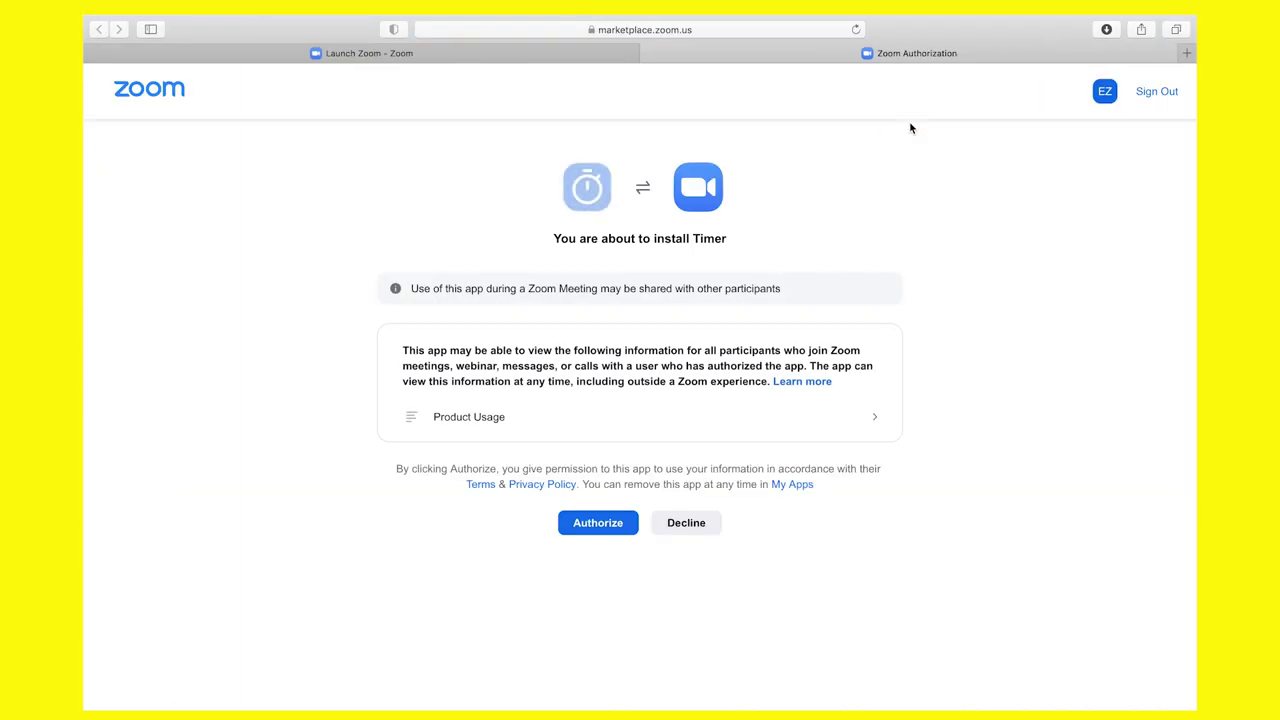
{"action": "left_click", "coordinate": [593, 526]}
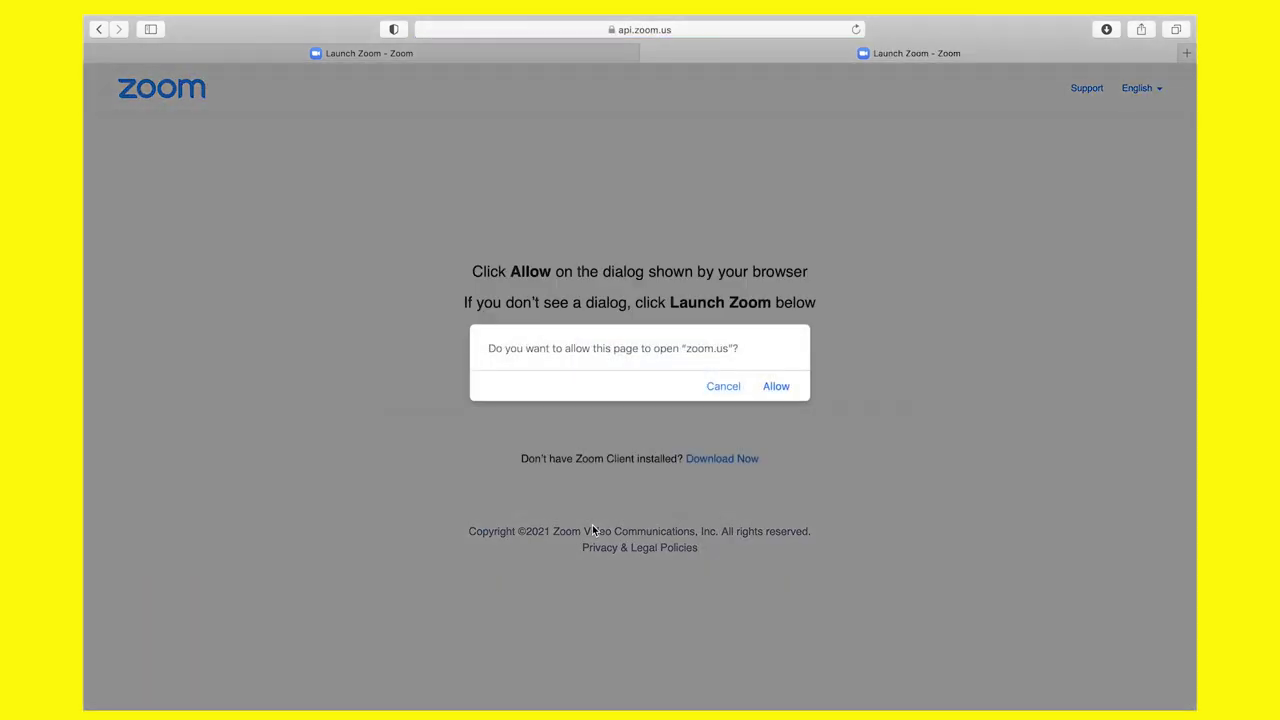
{"action": "left_click", "coordinate": [774, 384]}
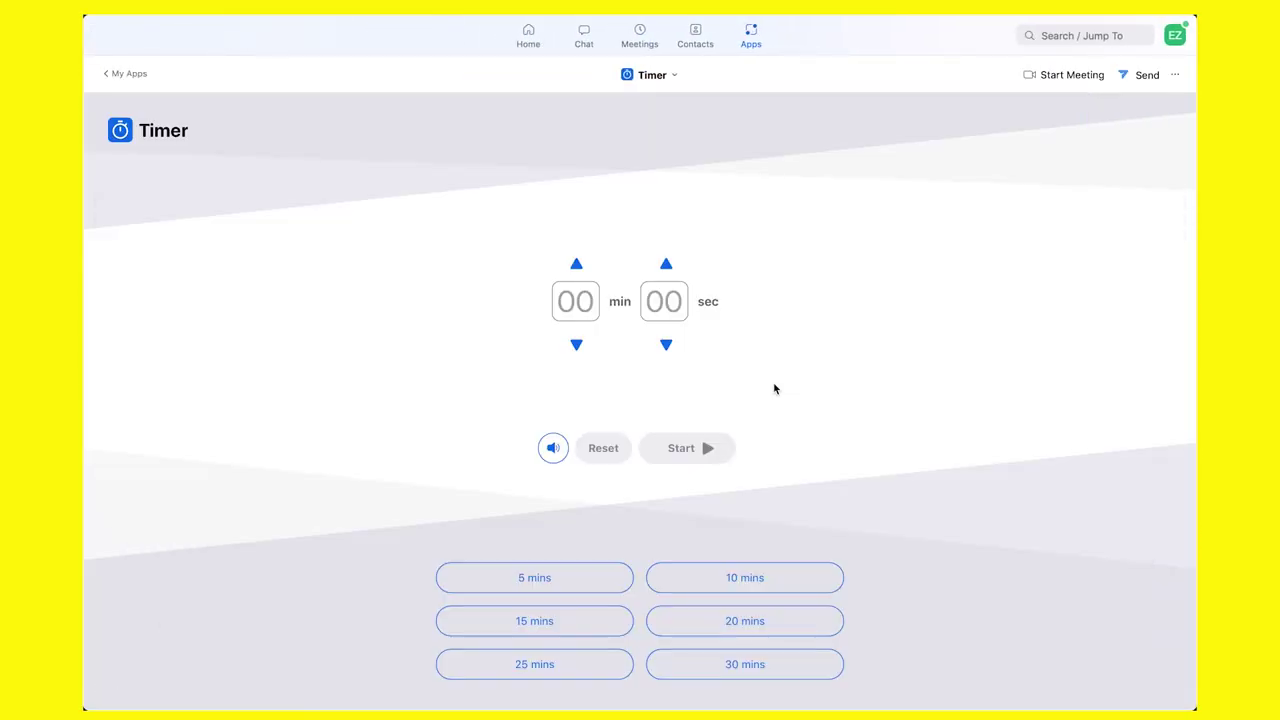
Start a meeting, launch Timer from the meeting's Apps list, and maximize its window
{"action": "left_click", "coordinate": [530, 36]}
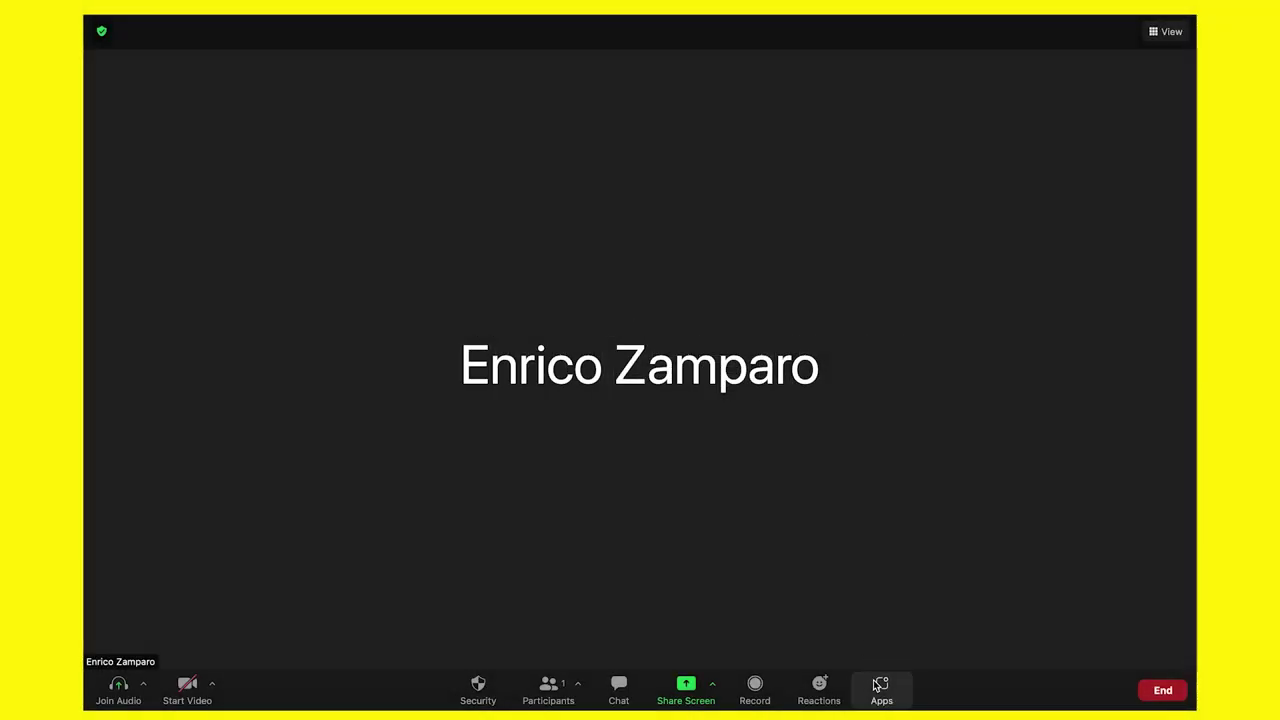
{"action": "left_click", "coordinate": [881, 688]}
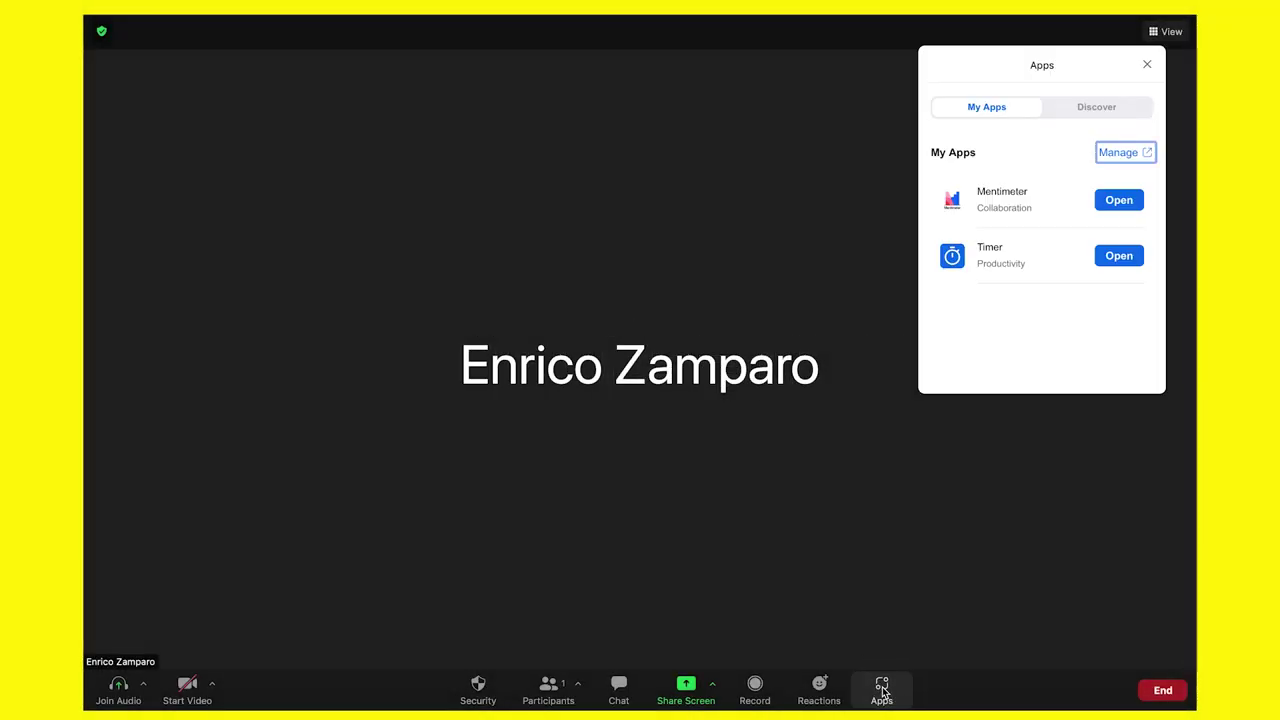
{"action": "left_click", "coordinate": [1121, 261]}
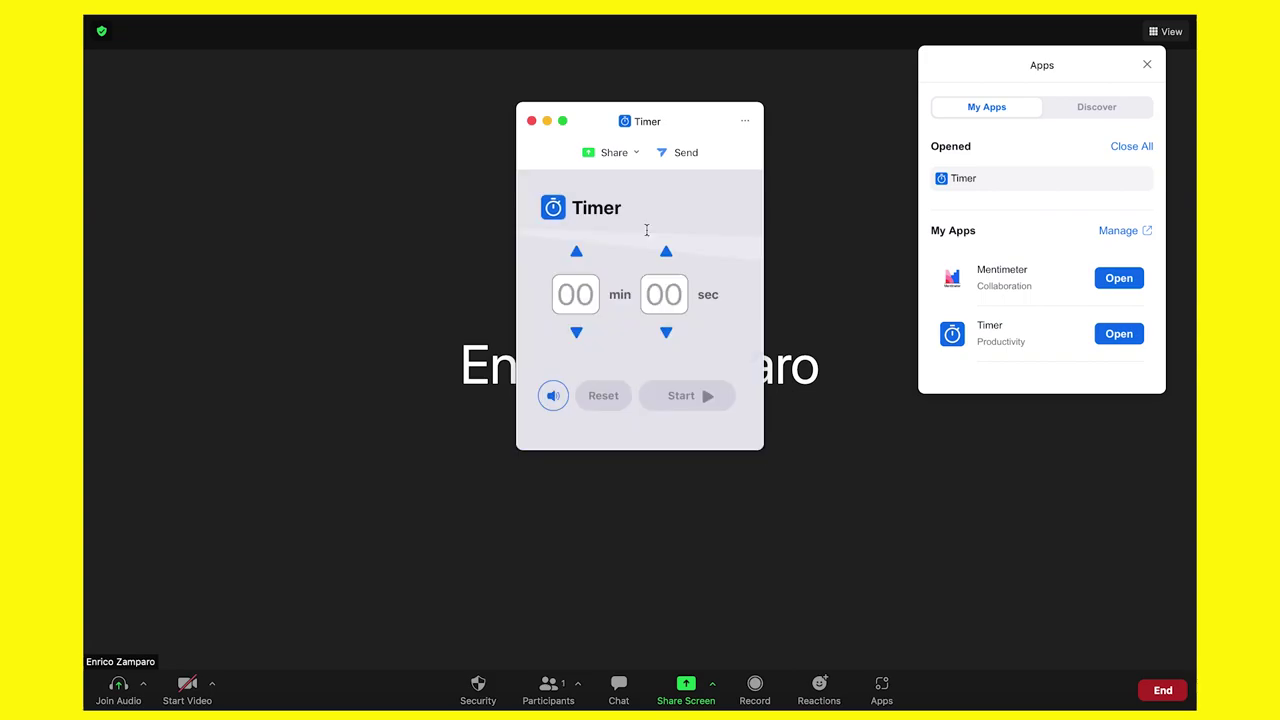
{"action": "left_click", "coordinate": [563, 121]}
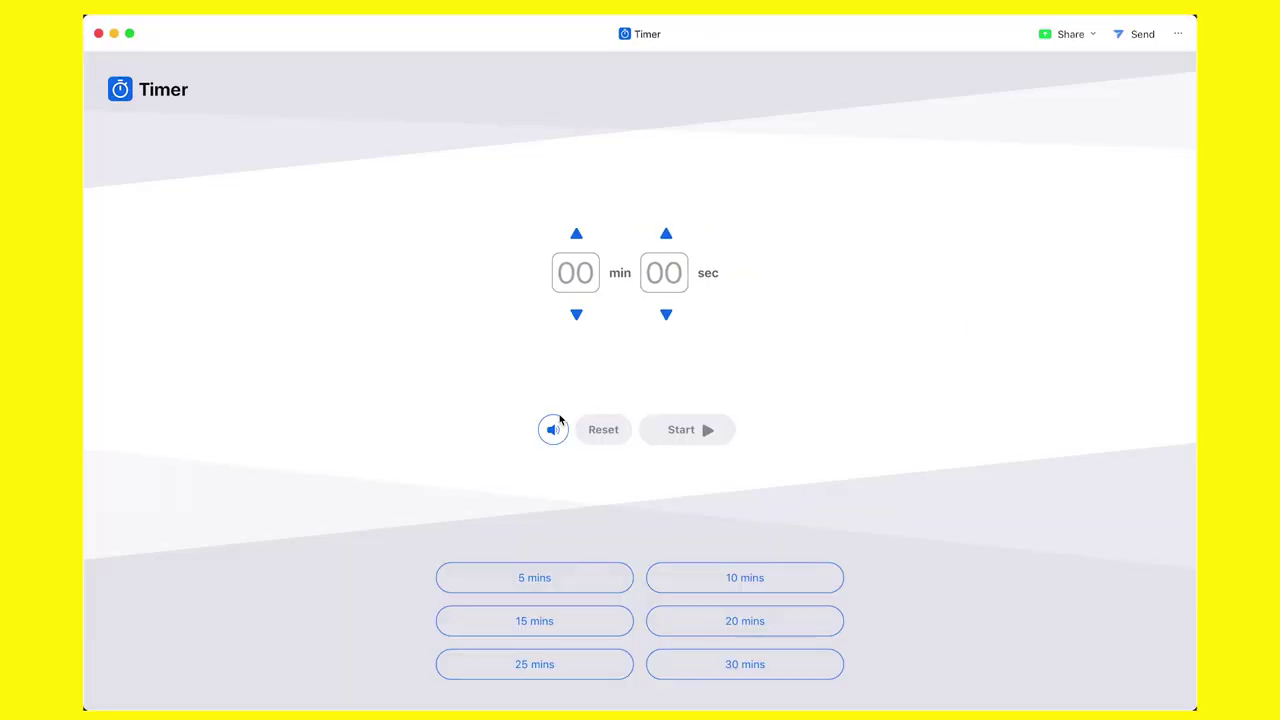
Test the Timer's alarm sound toggle and its 5, 10 and 30 minute presets
{"action": "left_click", "coordinate": [553, 434]}
{"action": "left_click", "coordinate": [553, 434]}
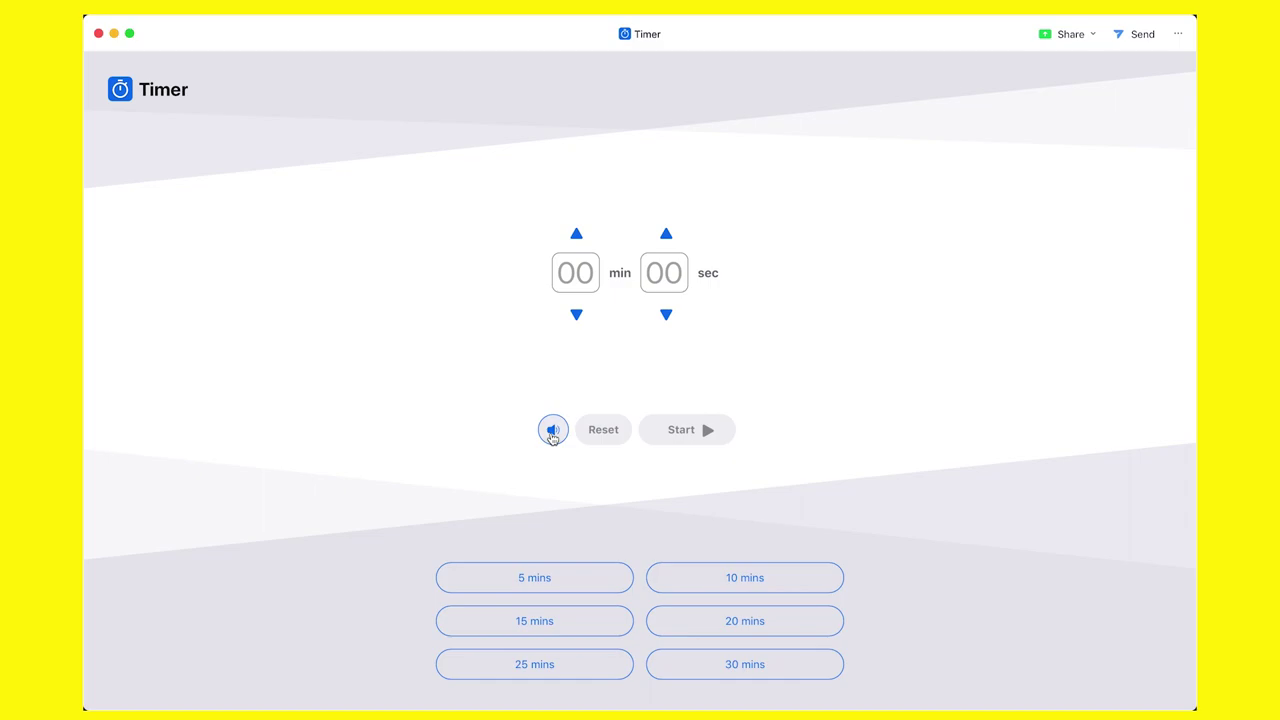
{"action": "left_click", "coordinate": [575, 589]}
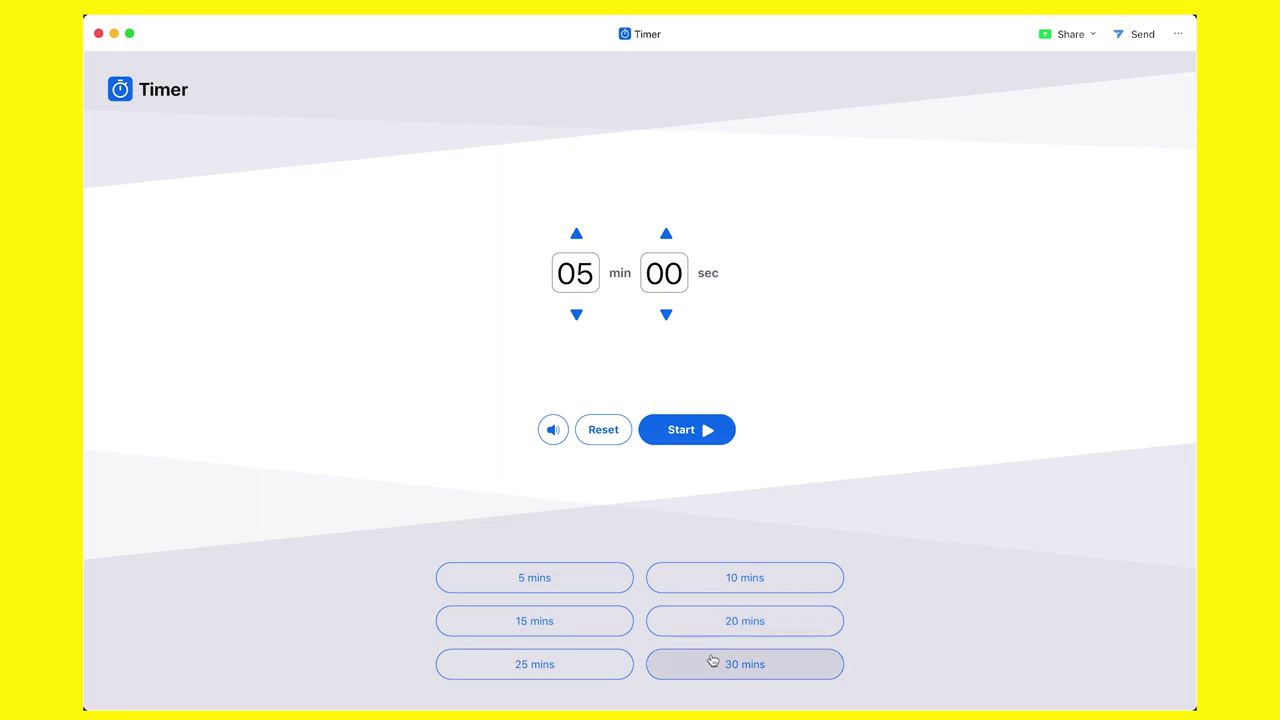
{"action": "left_click", "coordinate": [734, 576]}
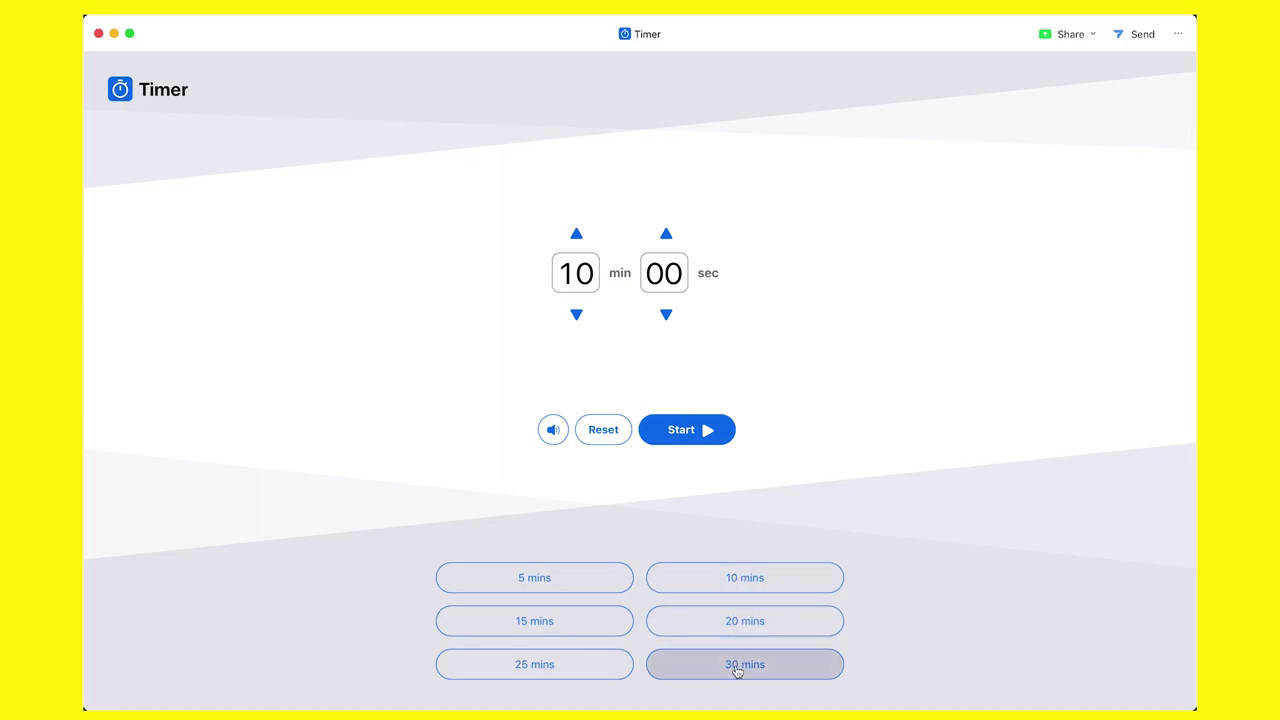
{"action": "left_click", "coordinate": [737, 667]}
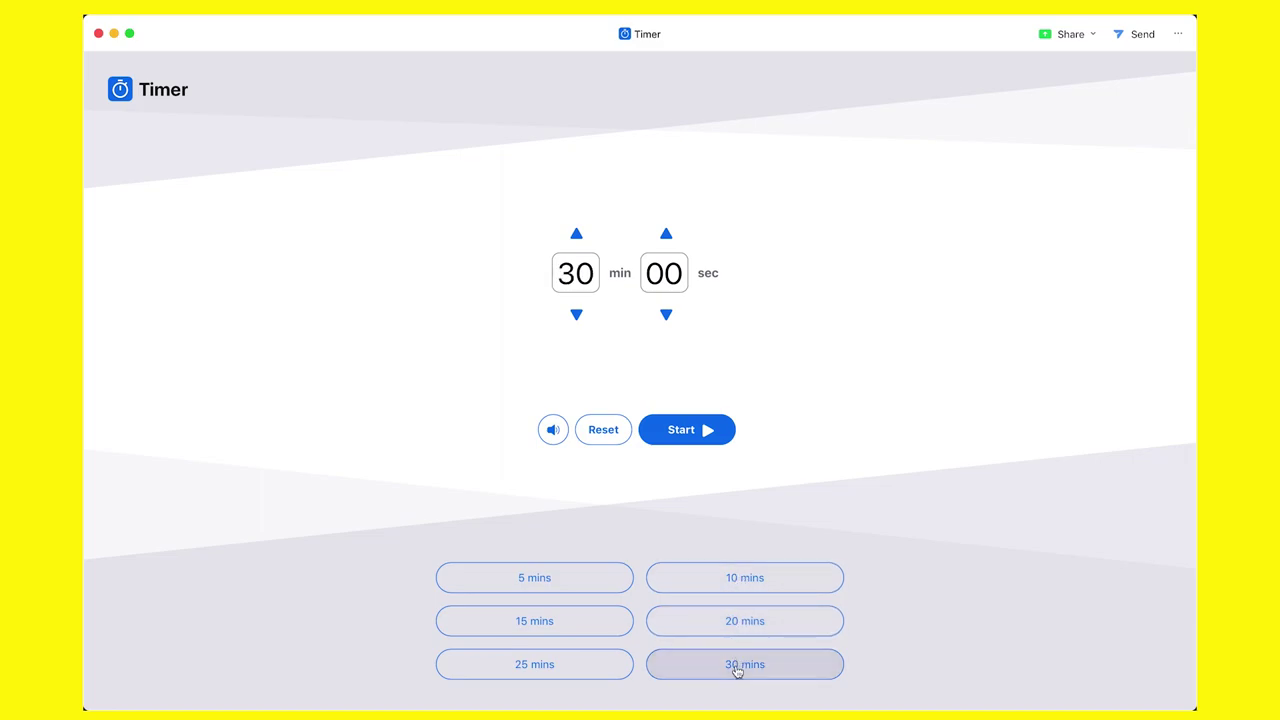
Set the Timer to 01 min 30 sec, then close the Participants and Invite windows
{"action": "left_click", "coordinate": [576, 235]}
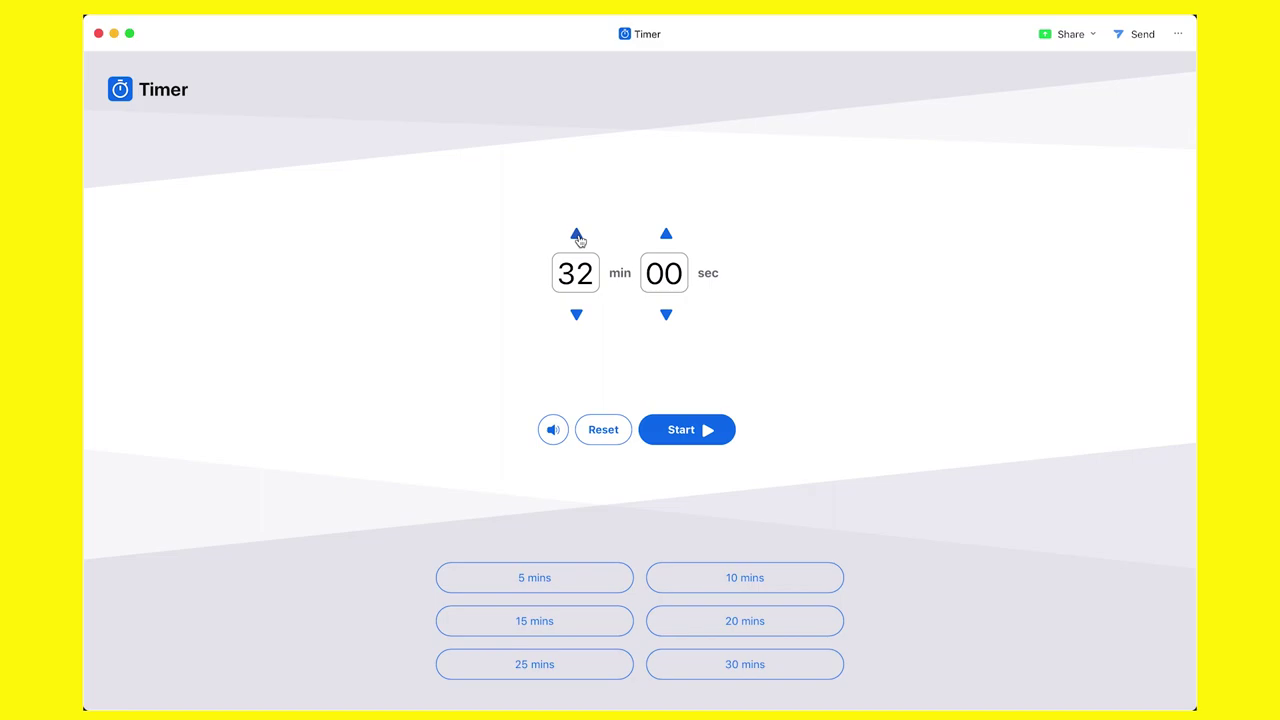
{"action": "left_click", "coordinate": [585, 277]}
{"action": "key", "text": "BackSpace"}
{"action": "key", "text": "BackSpace"}
{"action": "type", "text": "09"}
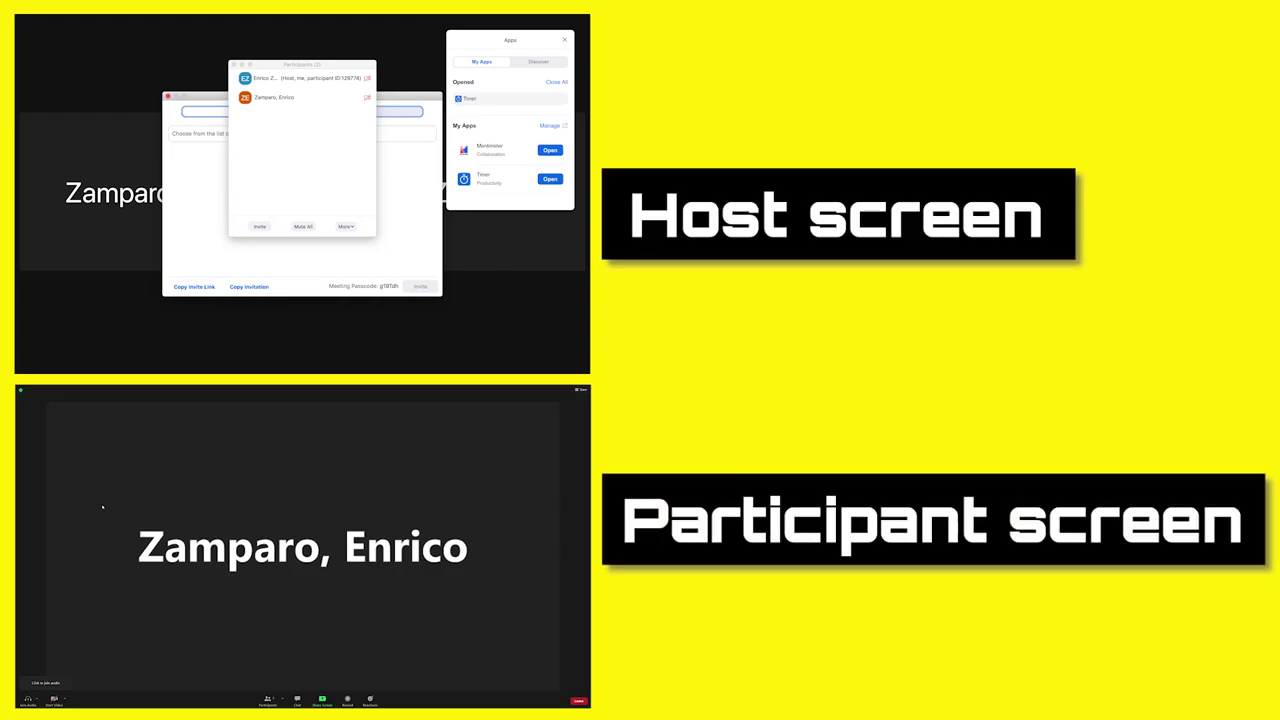
{"action": "left_click", "coordinate": [234, 65]}
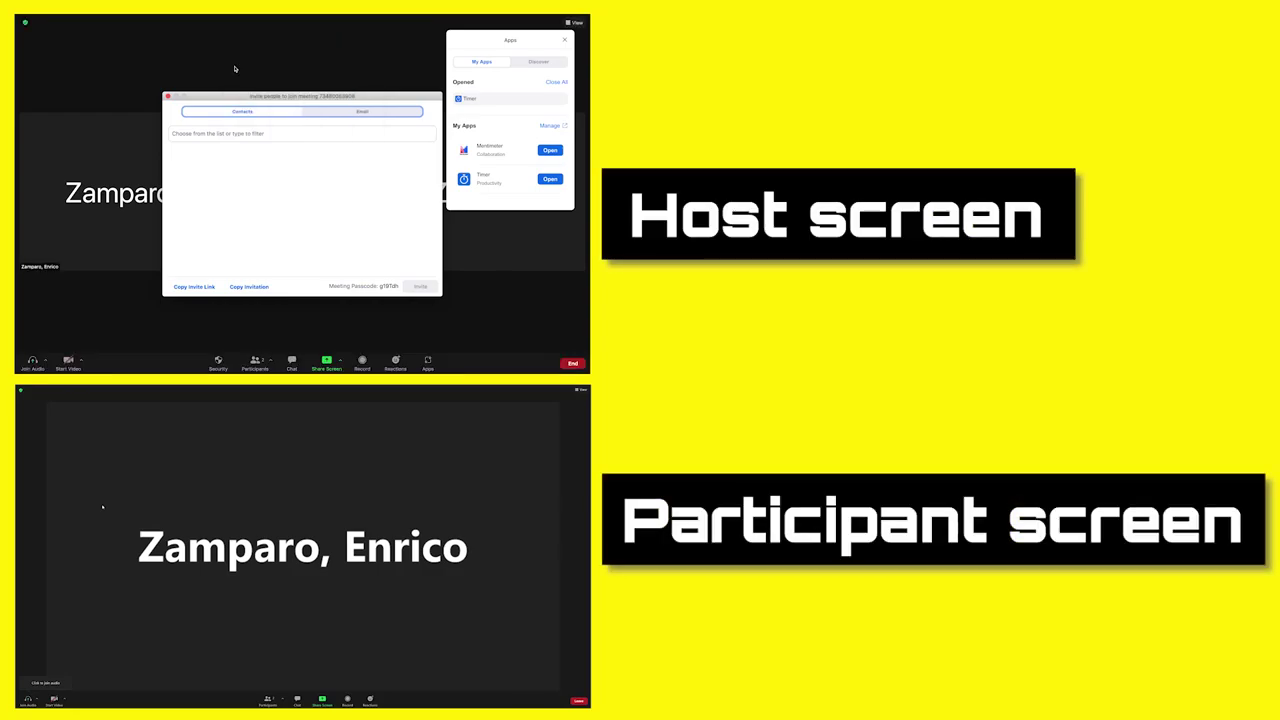
{"action": "left_click", "coordinate": [168, 97]}
Share the Timer window with No Audio and start the 01:30 countdown
{"action": "left_click", "coordinate": [466, 98]}
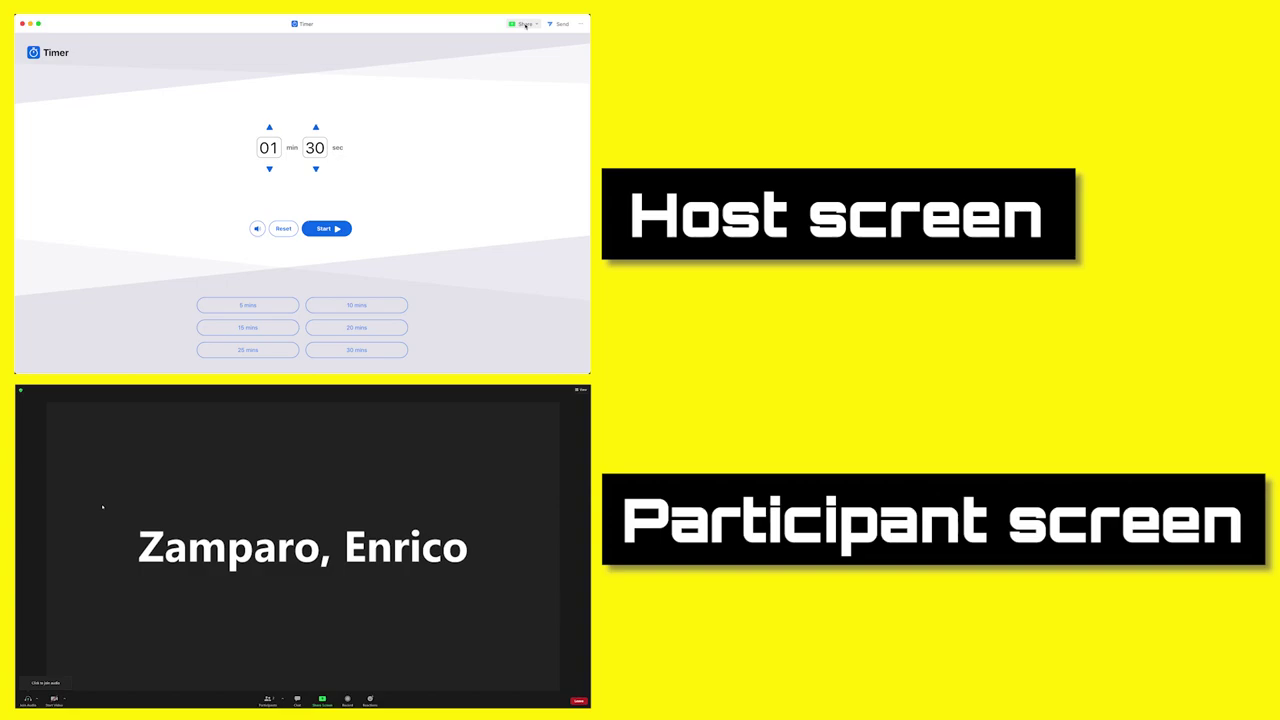
{"action": "left_click", "coordinate": [526, 25]}
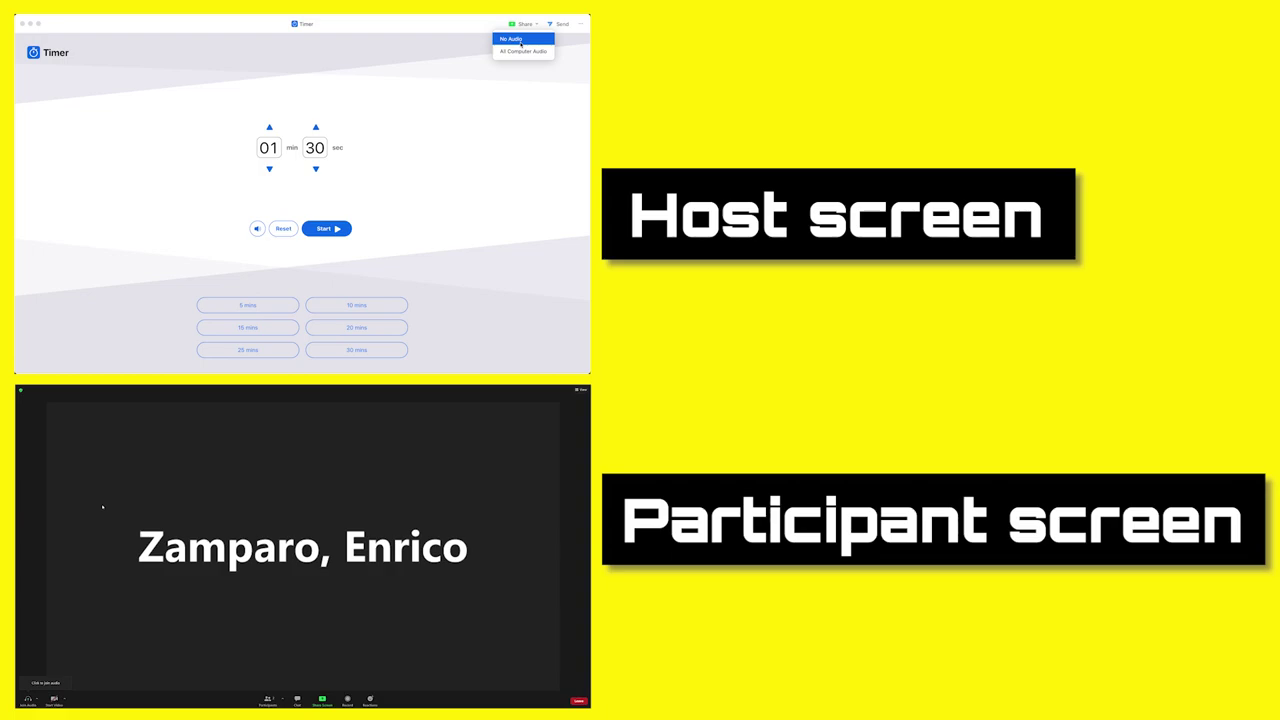
{"action": "left_click", "coordinate": [519, 42]}
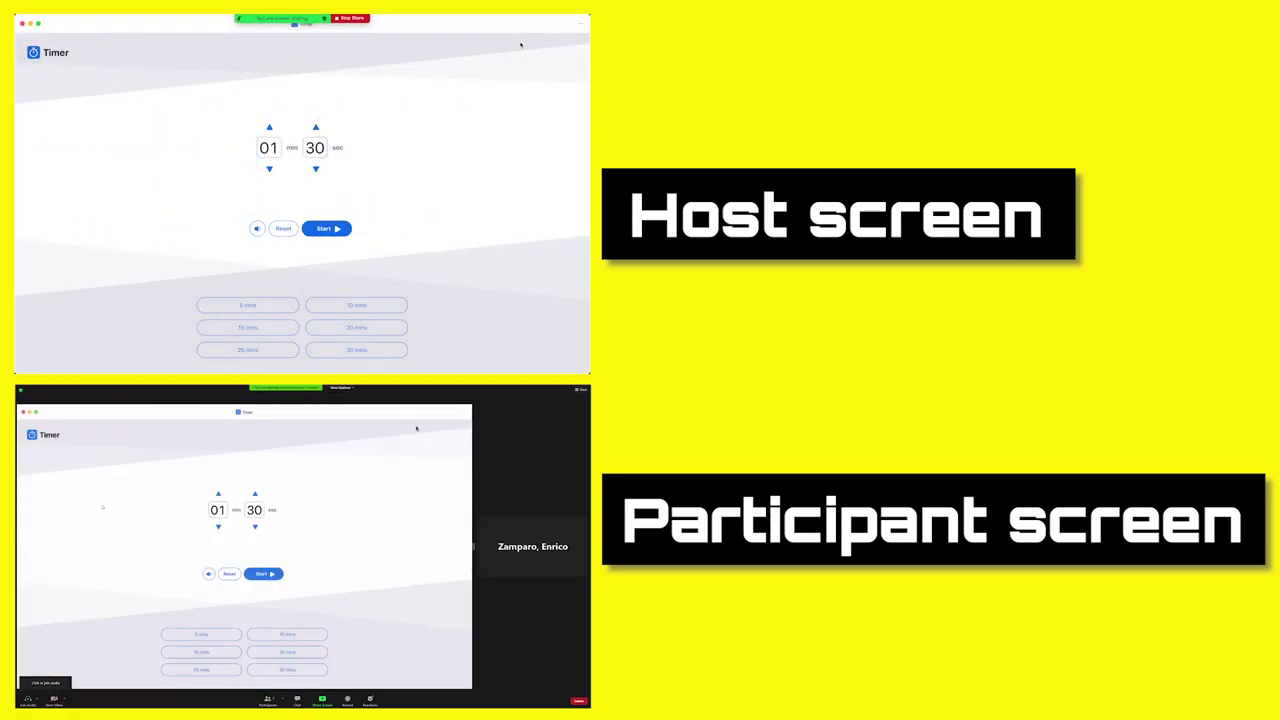
{"action": "left_click", "coordinate": [338, 229]}
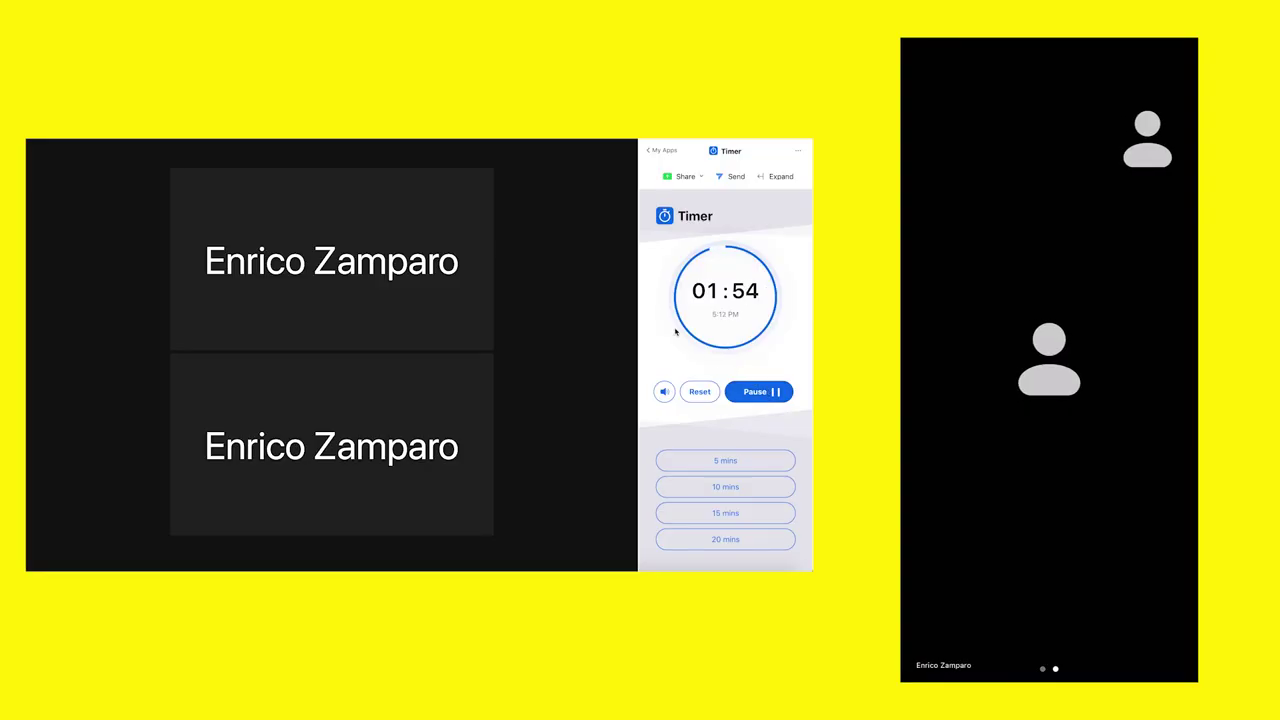
Send the running Timer to everyone and share it with All Computer Audio
{"action": "left_click", "coordinate": [728, 176]}
{"action": "left_click", "coordinate": [729, 198]}
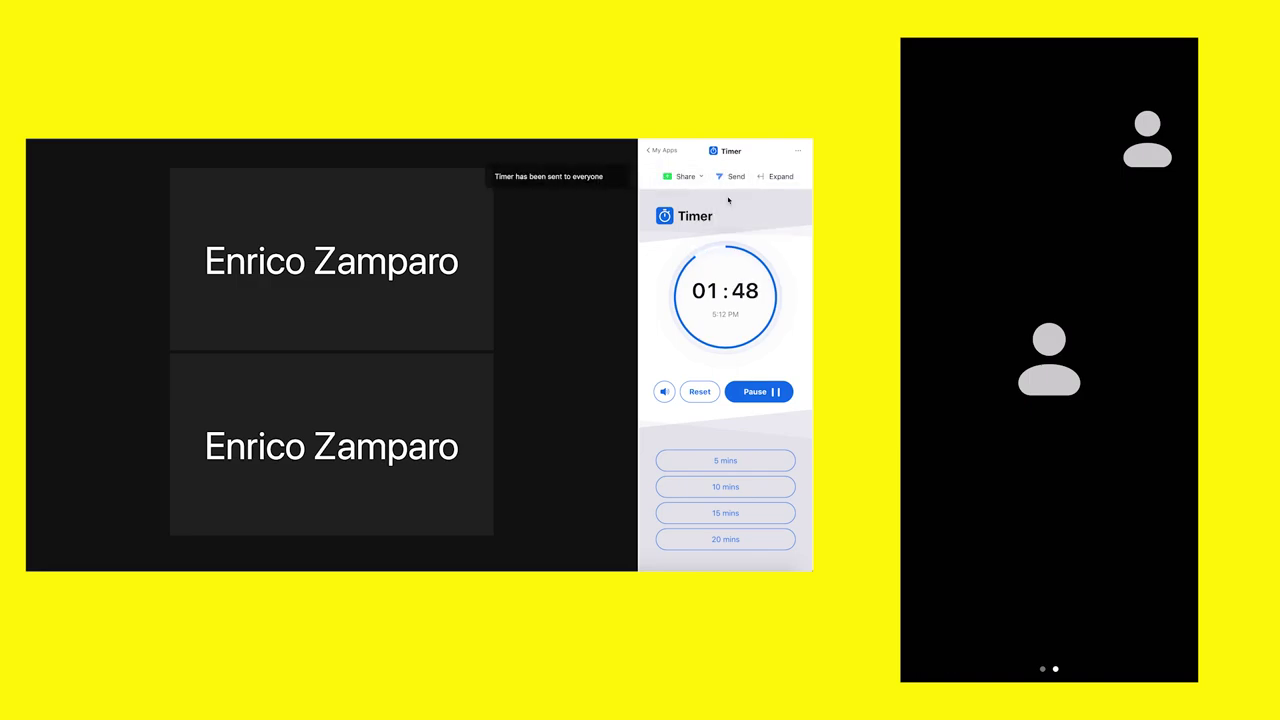
{"action": "left_click", "coordinate": [687, 178]}
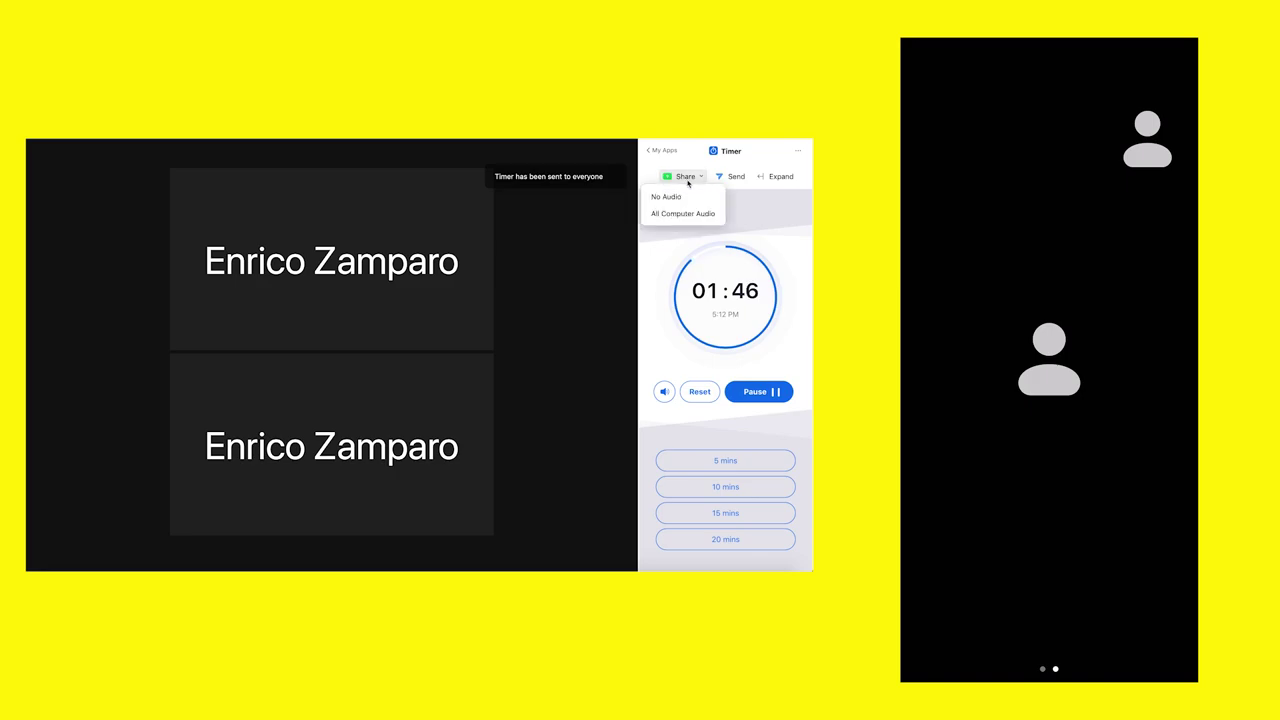
{"action": "left_click", "coordinate": [683, 213]}
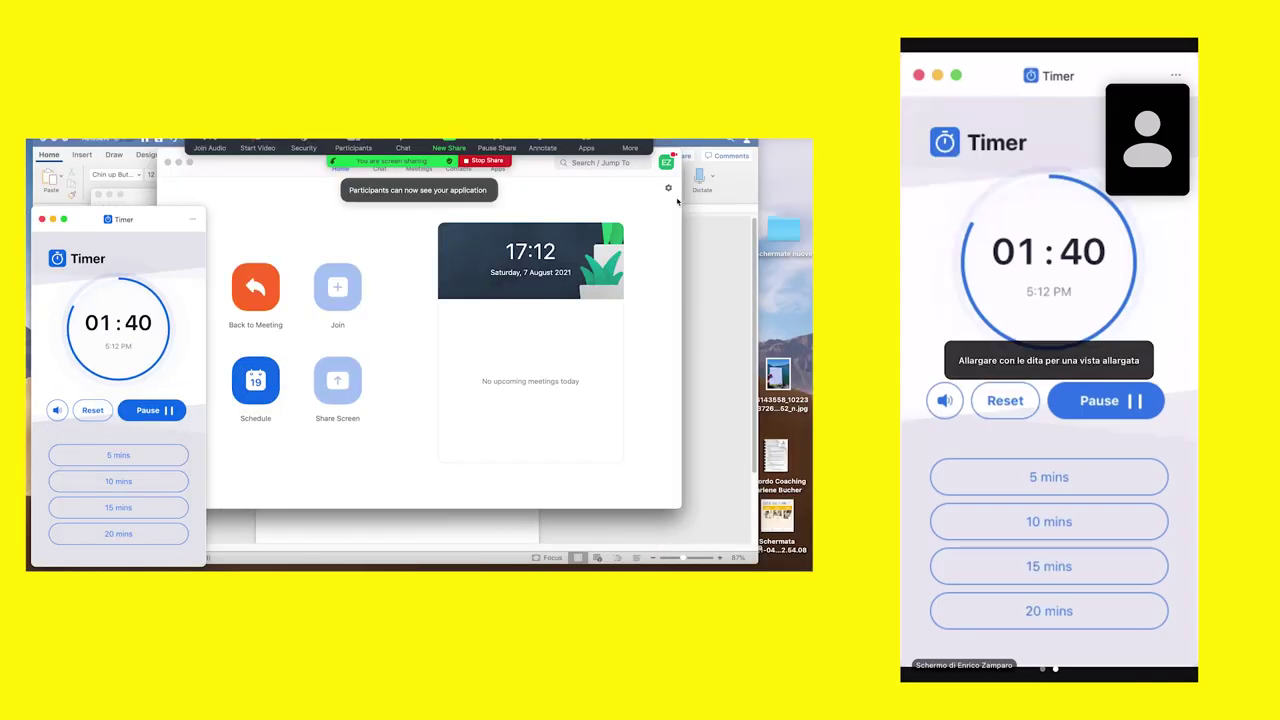